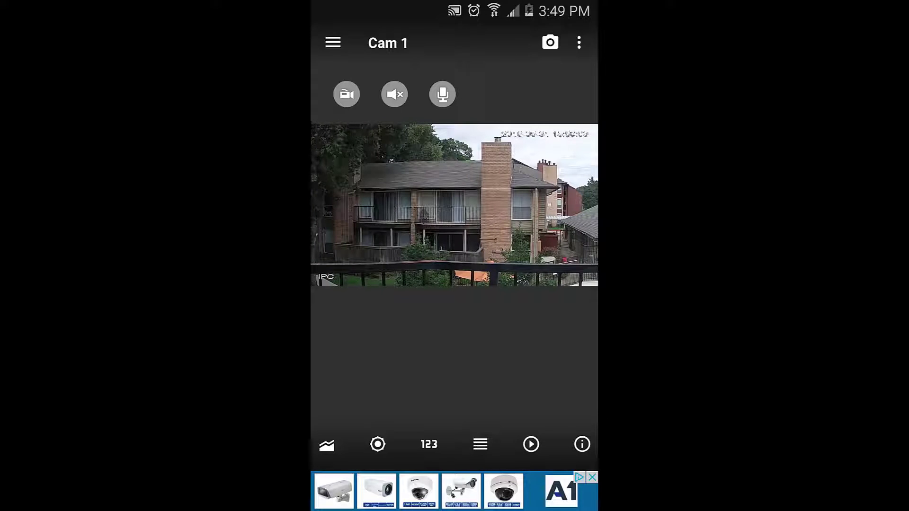
Show Cam 1's pan/tilt joystick and pan the camera view to the right.
{"action": "left_click", "coordinate": [377, 446]}
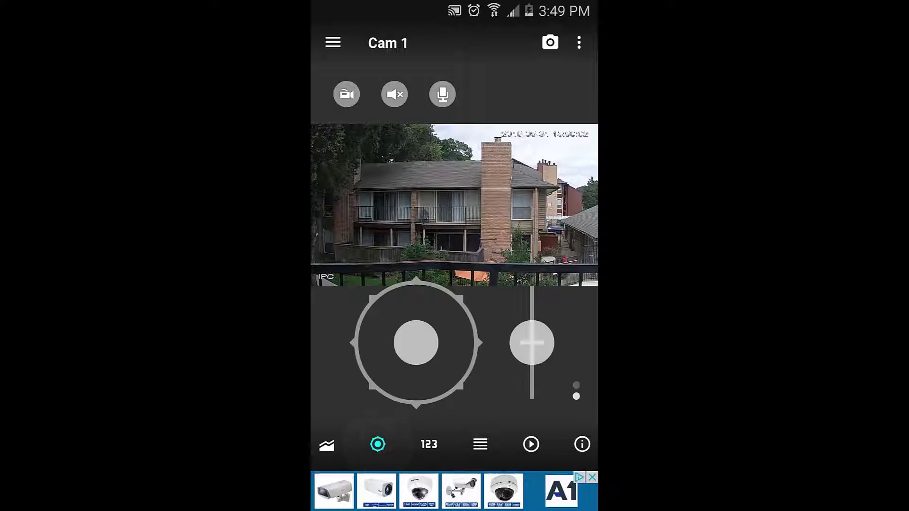
{"action": "left_click_drag", "start_coordinate": [416, 343], "coordinate": [502, 343]}
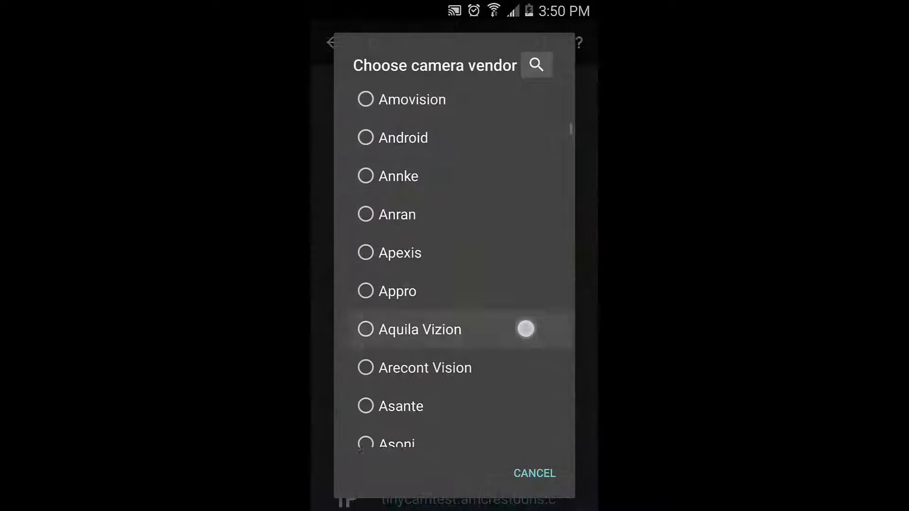
{"action": "scroll", "coordinate": [522, 328], "scroll_direction": "down", "scroll_amount": 5}
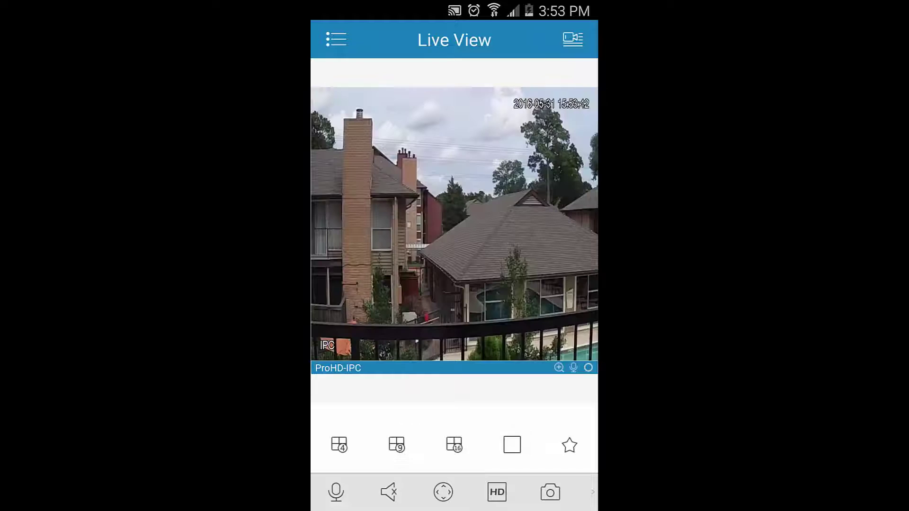
{"action": "left_click_drag", "start_coordinate": [526, 493], "coordinate": [369, 493]}
{"action": "left_click_drag", "start_coordinate": [526, 492], "coordinate": [370, 492]}
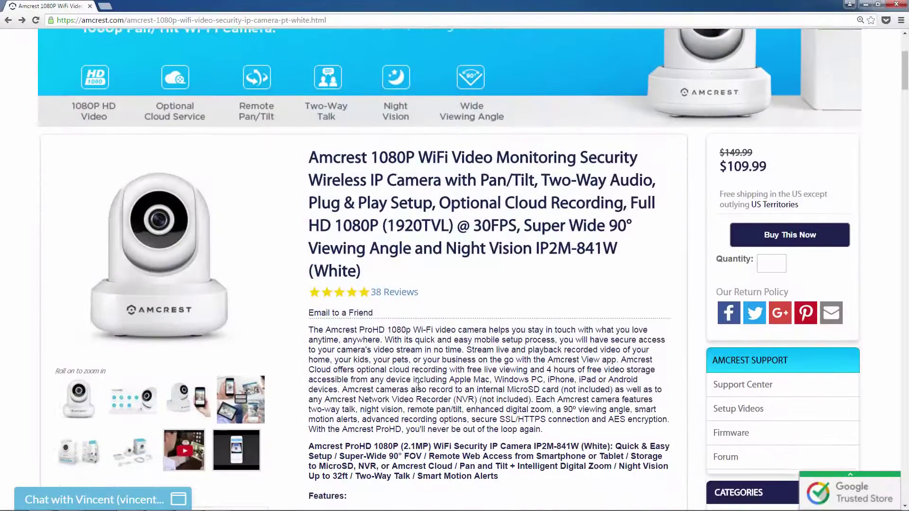
{"action": "scroll", "coordinate": [419, 384], "scroll_direction": "down", "scroll_amount": 2}
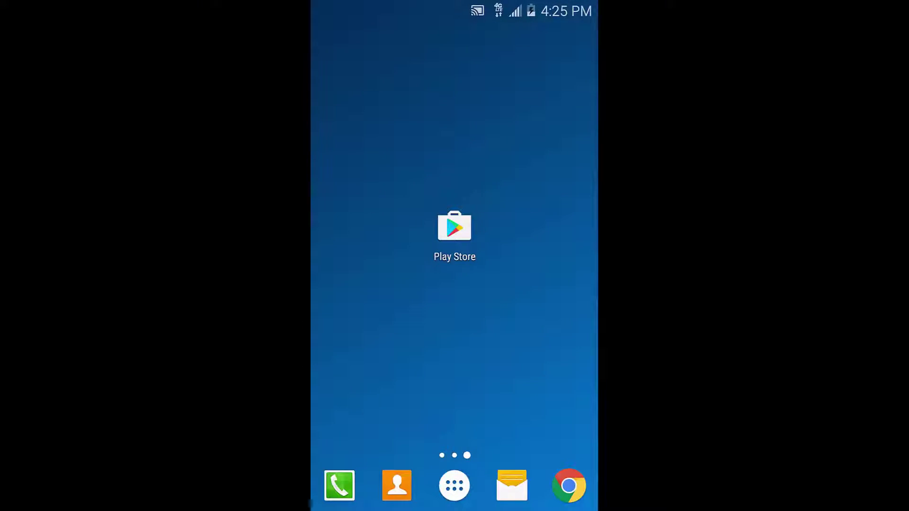
Open Google Play Store and search for 'tinycam'.
{"action": "left_click", "coordinate": [454, 486]}
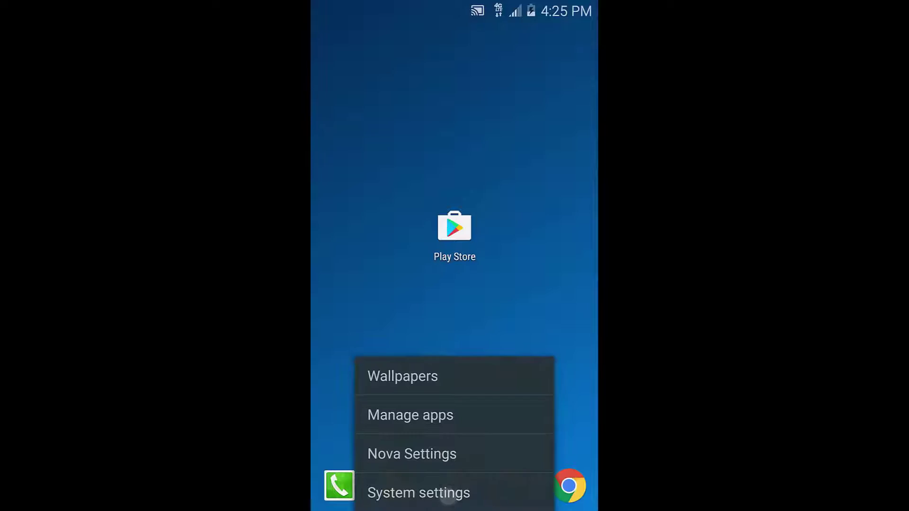
{"action": "left_click", "coordinate": [418, 493]}
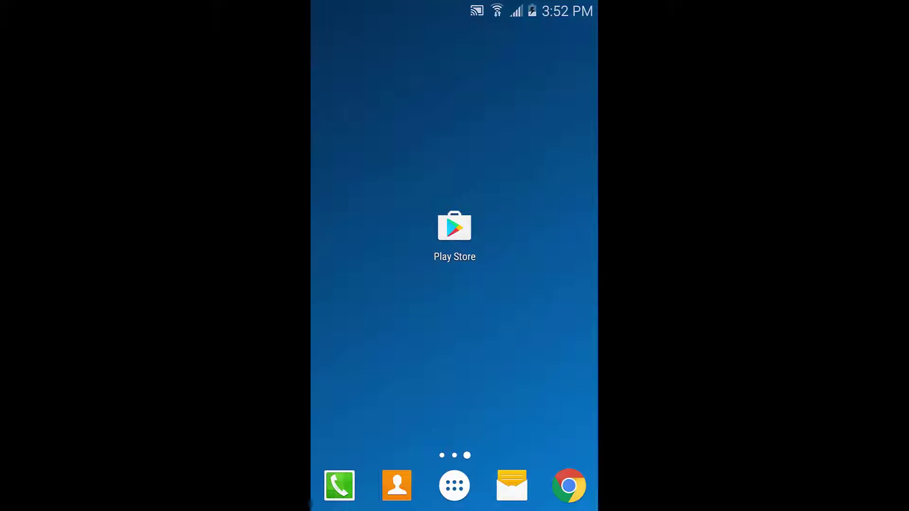
{"action": "left_click", "coordinate": [455, 235]}
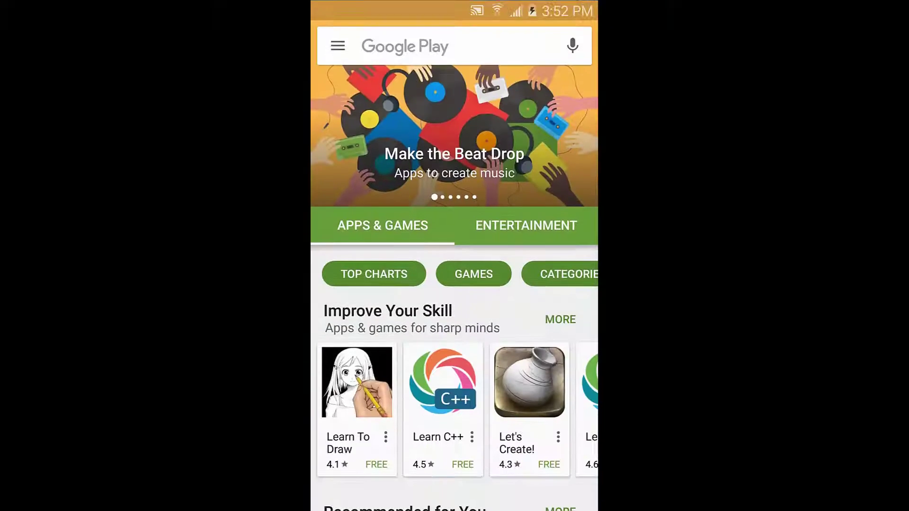
{"action": "left_click", "coordinate": [455, 46]}
{"action": "left_click", "coordinate": [440, 359]}
{"action": "type", "text": "tinycam"}
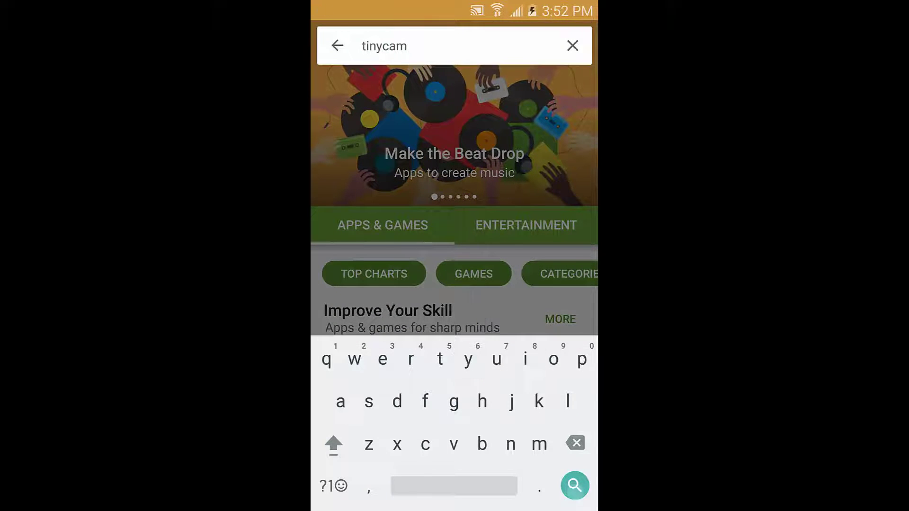
{"action": "key", "text": "Return"}
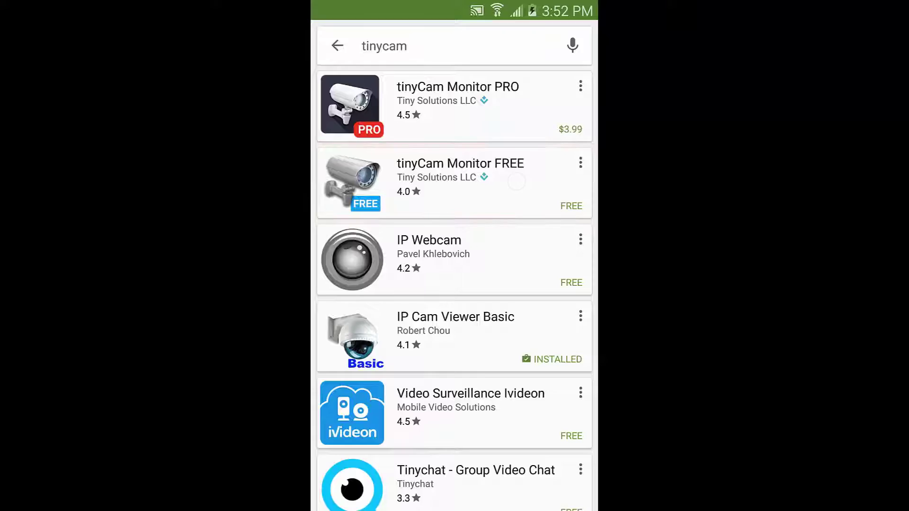
Install tinyCam Monitor FREE, accept its permissions, and launch it.
{"action": "left_click", "coordinate": [516, 182]}
{"action": "left_click", "coordinate": [537, 237]}
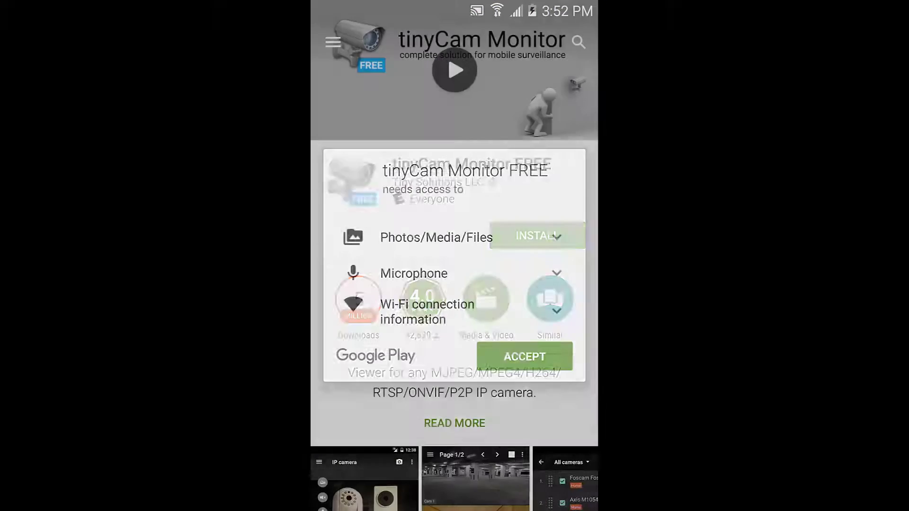
{"action": "left_click", "coordinate": [525, 357]}
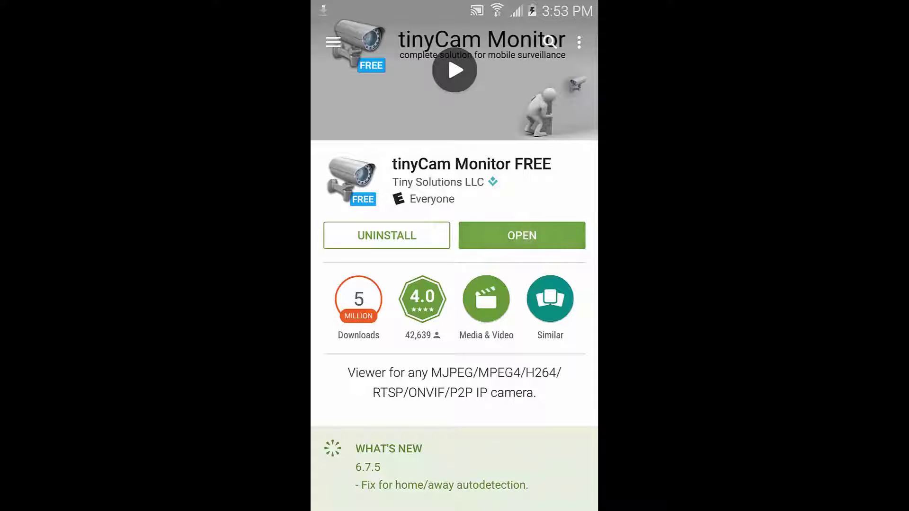
{"action": "left_click", "coordinate": [523, 235]}
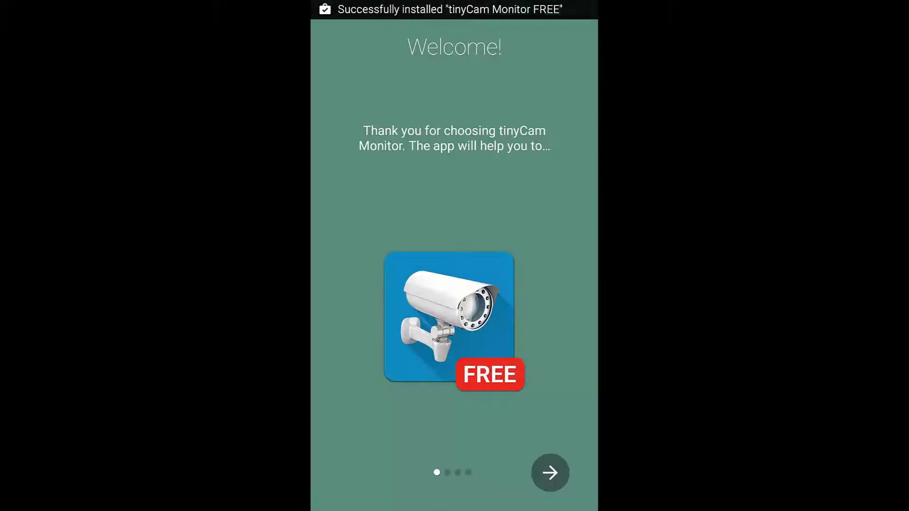
Page through the welcome tour with 'Assign random cameras' unchecked.
{"action": "left_click", "coordinate": [551, 472]}
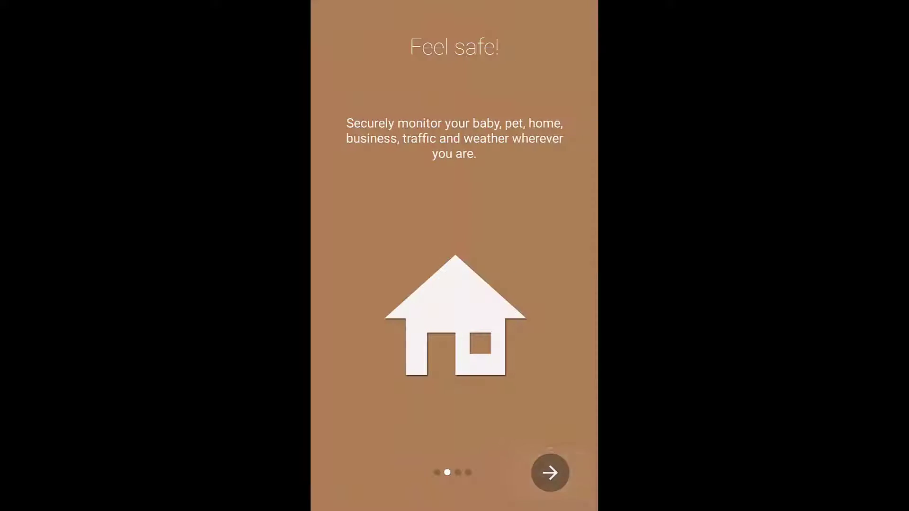
{"action": "left_click", "coordinate": [550, 473]}
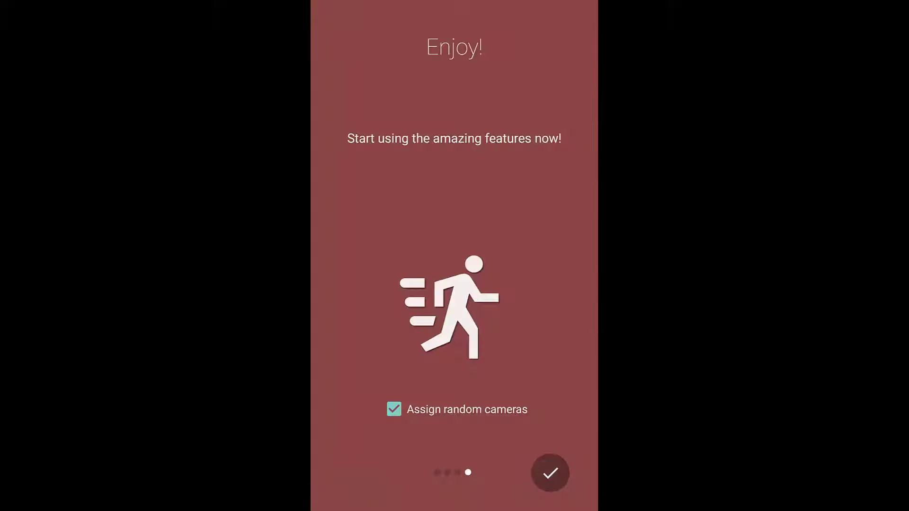
{"action": "left_click", "coordinate": [505, 414]}
{"action": "left_click", "coordinate": [551, 473]}
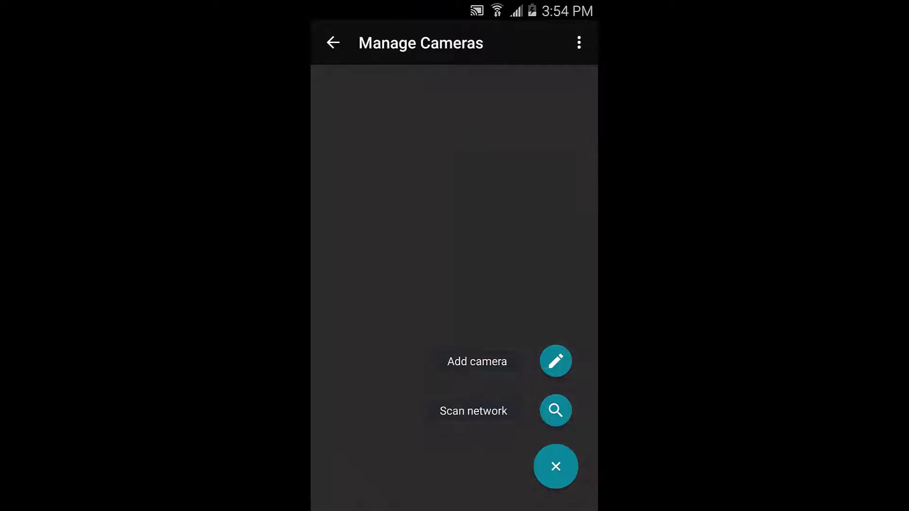
Scan the network, add the discovered Amcrest camera, and return to its live view.
{"action": "left_click", "coordinate": [556, 411]}
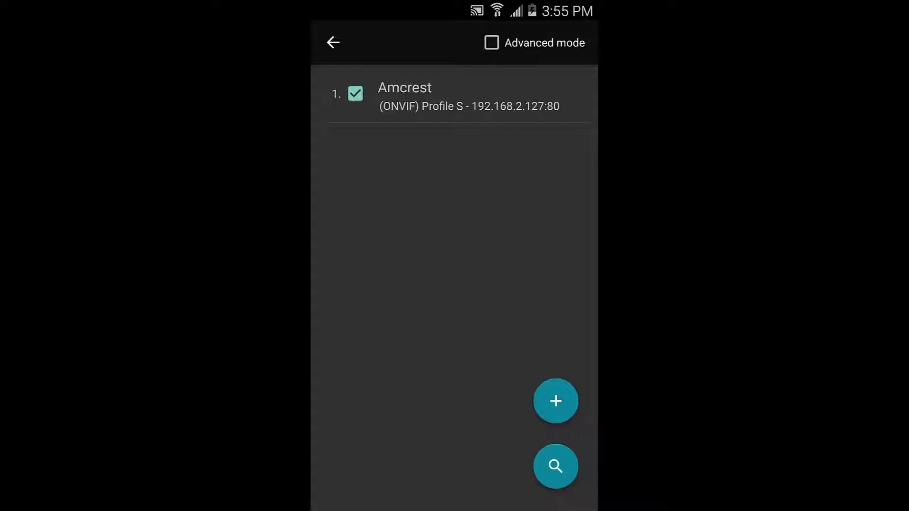
{"action": "left_click", "coordinate": [556, 401]}
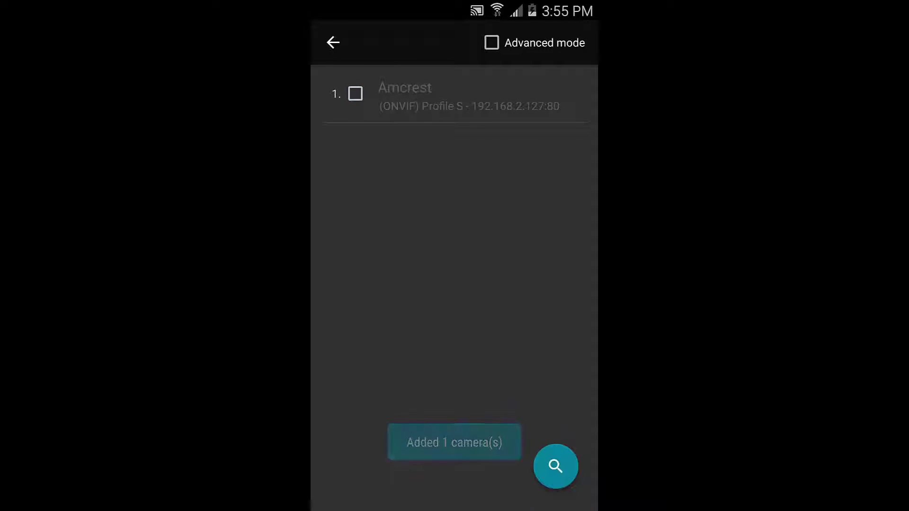
{"action": "left_click", "coordinate": [333, 43]}
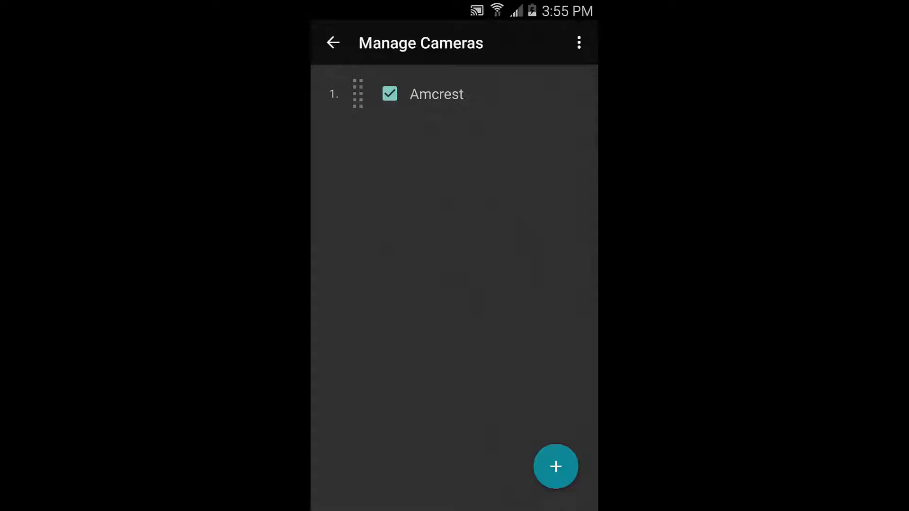
{"action": "left_click", "coordinate": [333, 43]}
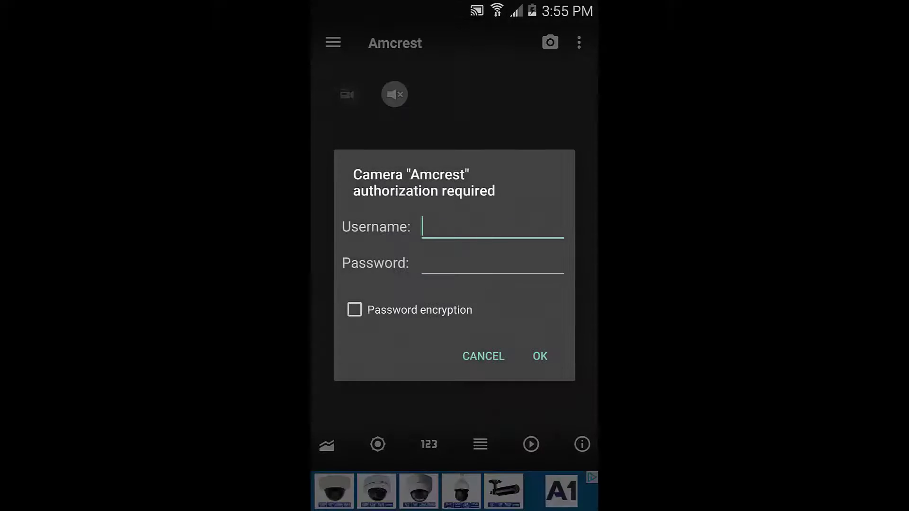
Enter the Amcrest login, toggle the video stream off and on, and hide the controls.
{"action": "left_click", "coordinate": [492, 264]}
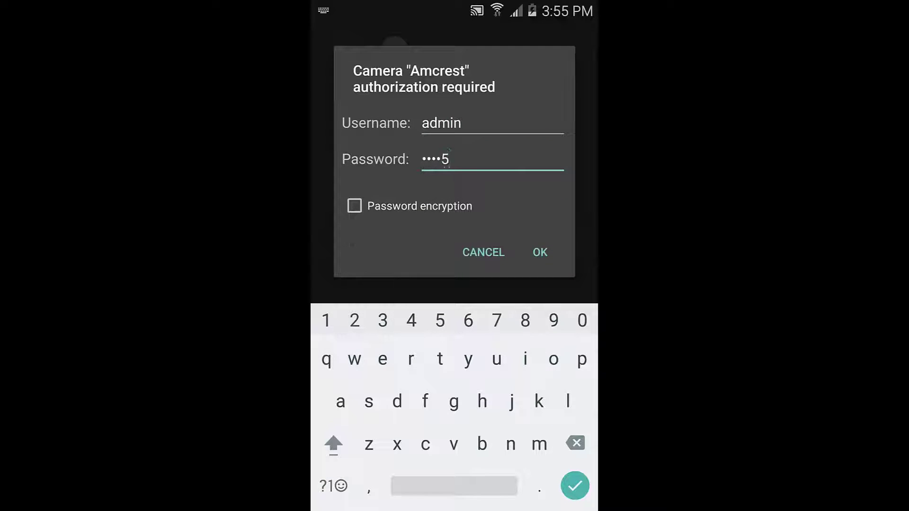
{"action": "left_click", "coordinate": [540, 252]}
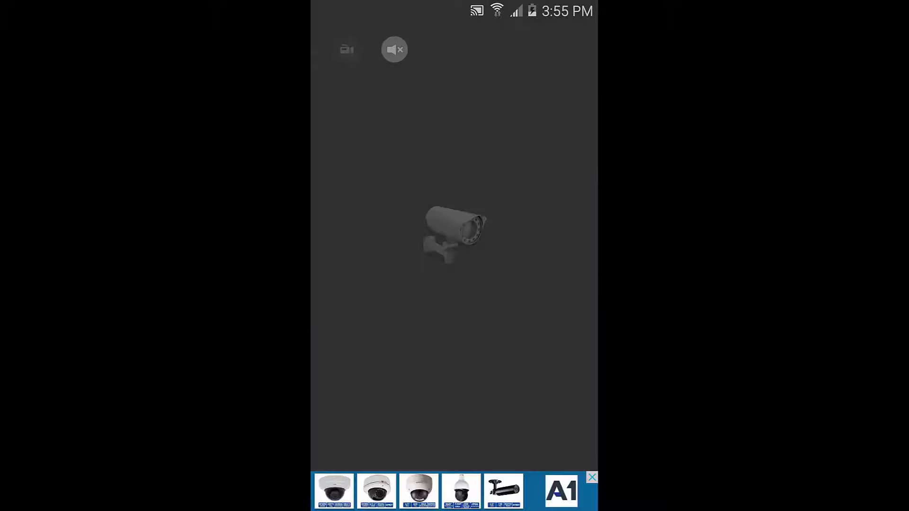
{"action": "left_click", "coordinate": [581, 445]}
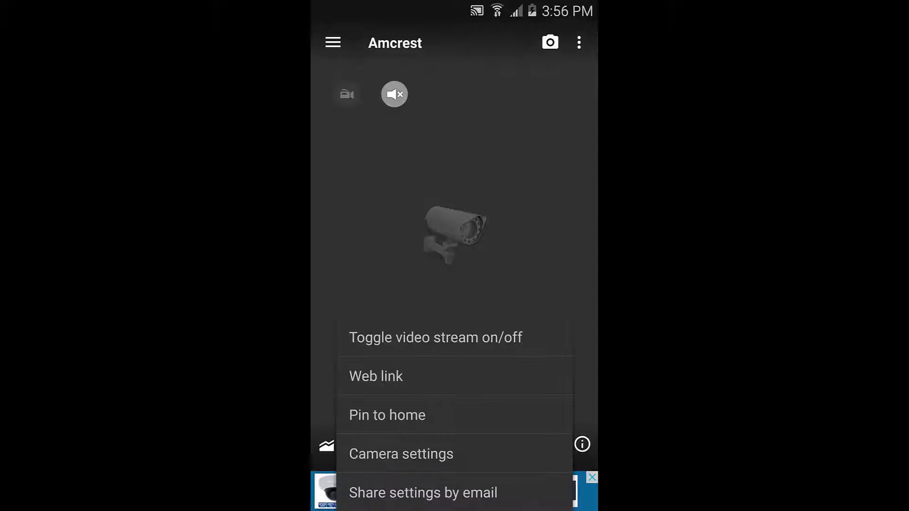
{"action": "left_click", "coordinate": [503, 337]}
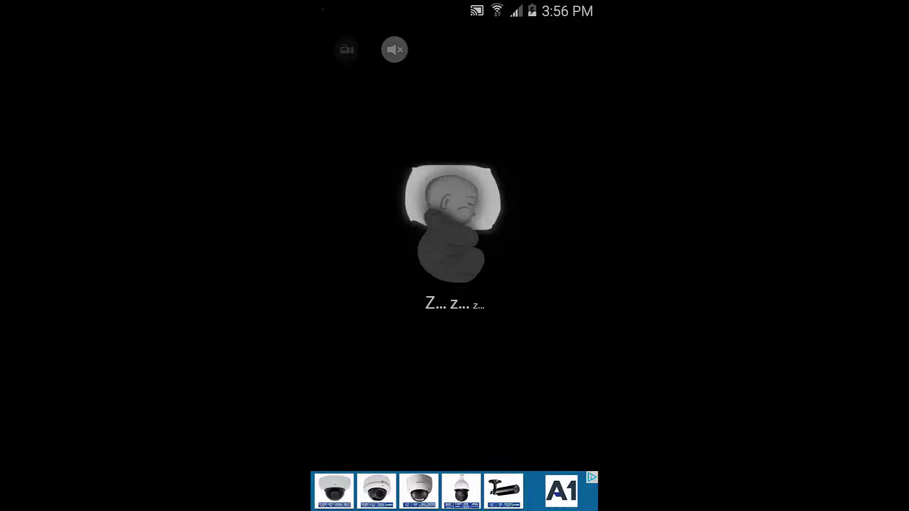
{"action": "left_click", "coordinate": [581, 445]}
{"action": "left_click", "coordinate": [486, 332]}
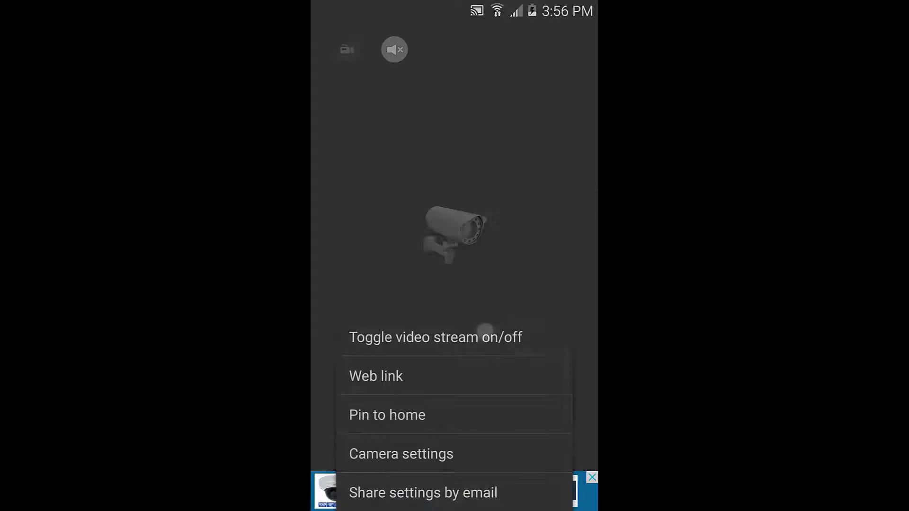
{"action": "left_click", "coordinate": [476, 288]}
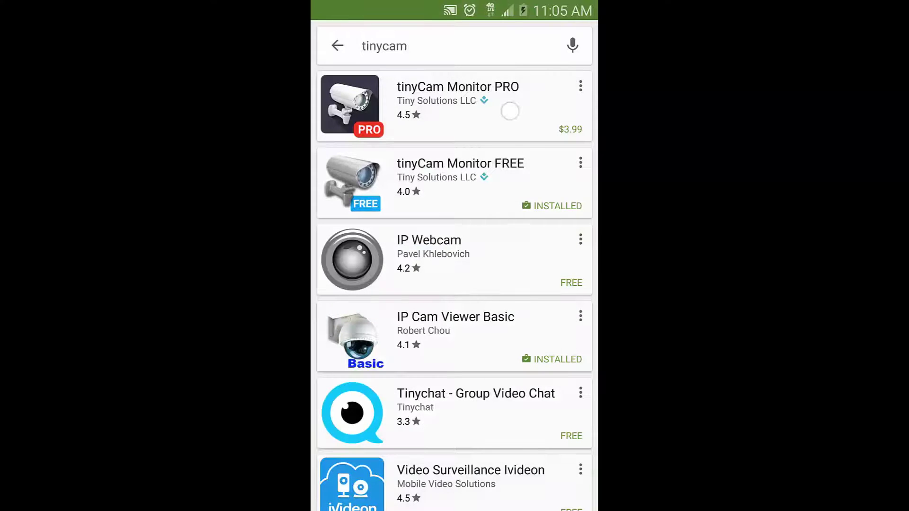
From the tinycam results, install Amcrest View Pro and accept its permissions.
{"action": "left_click", "coordinate": [510, 112]}
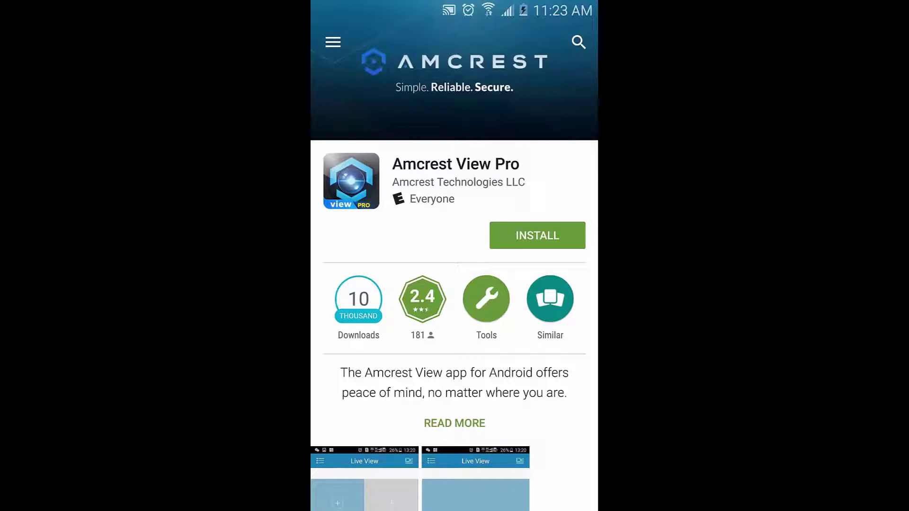
{"action": "left_click", "coordinate": [548, 242]}
{"action": "left_click", "coordinate": [525, 413]}
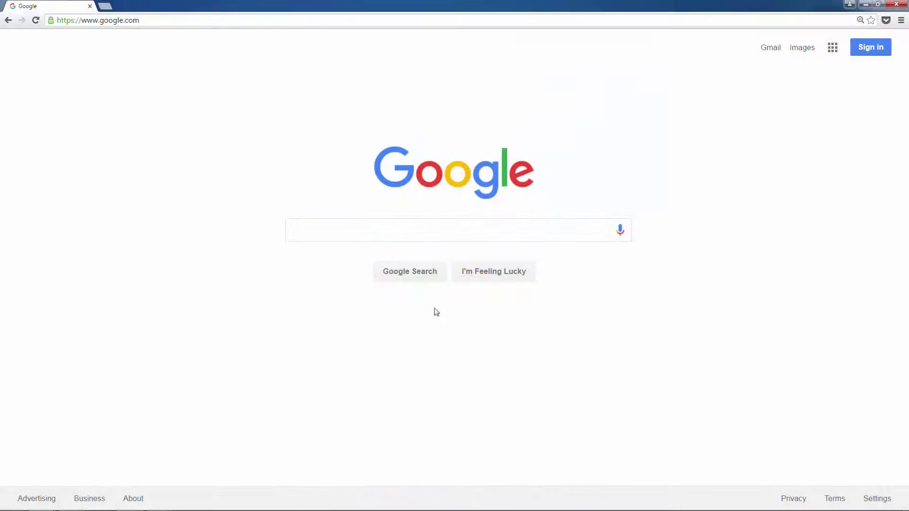
Go to amcrest.com/support and open the IP2M-841 port forwarding guide under Basic Guides.
{"action": "left_click", "coordinate": [210, 20]}
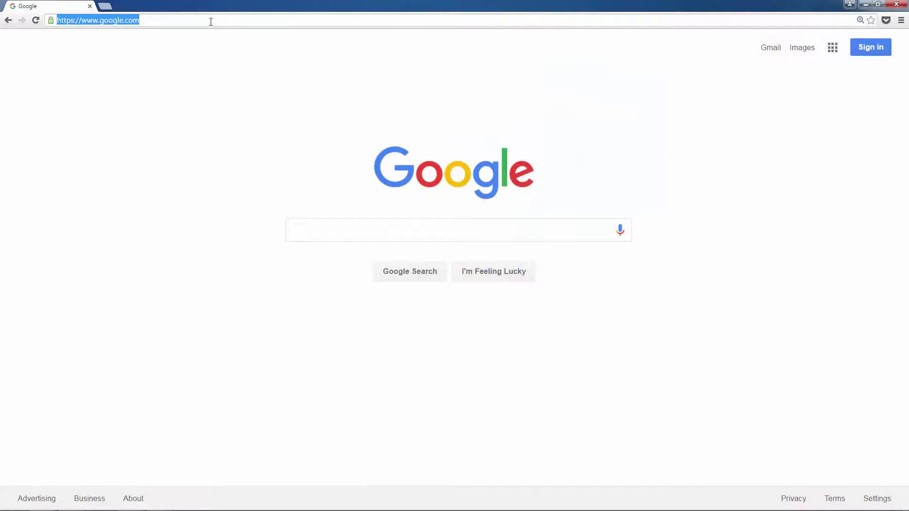
{"action": "type", "text": "amcrest.com"}
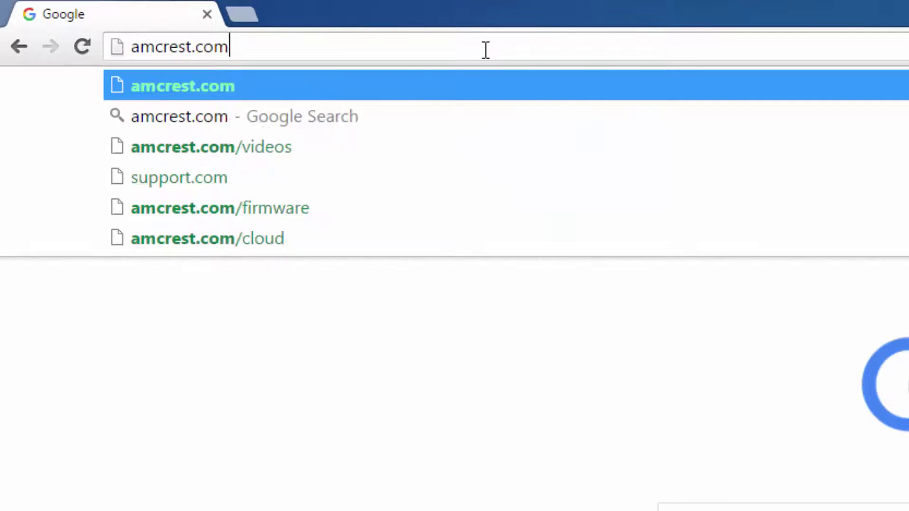
{"action": "type", "text": "/support"}
{"action": "key", "text": "Return"}
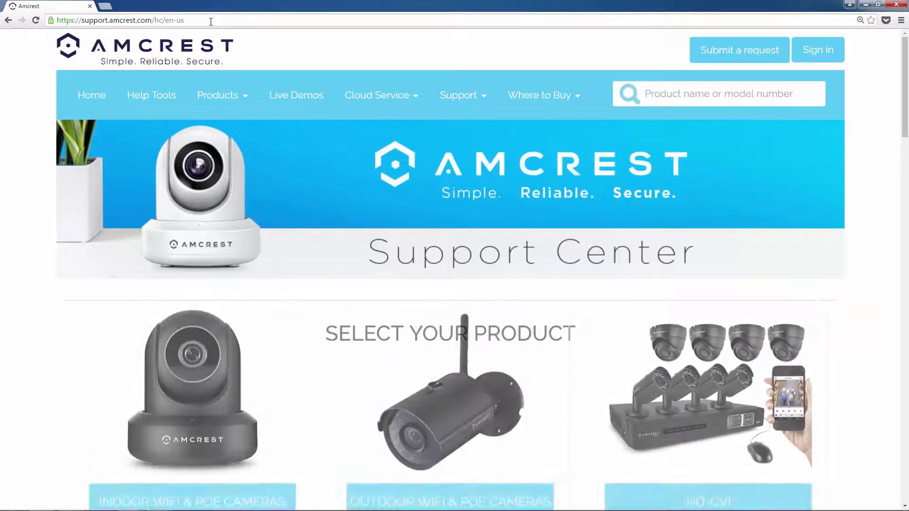
{"action": "scroll", "coordinate": [365, 214], "scroll_direction": "down", "scroll_amount": 3}
{"action": "scroll", "coordinate": [341, 242], "scroll_direction": "down", "scroll_amount": 3}
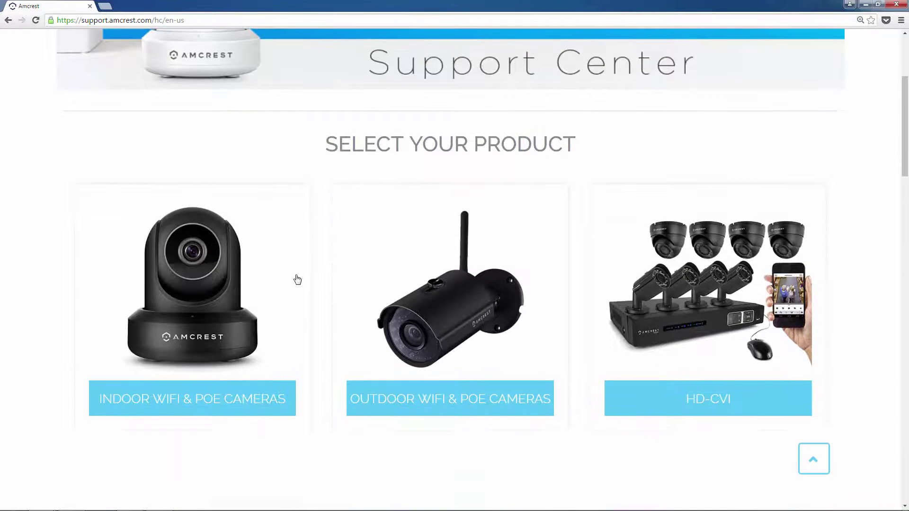
{"action": "left_click", "coordinate": [298, 279]}
{"action": "scroll", "coordinate": [297, 279], "scroll_direction": "down", "scroll_amount": 1}
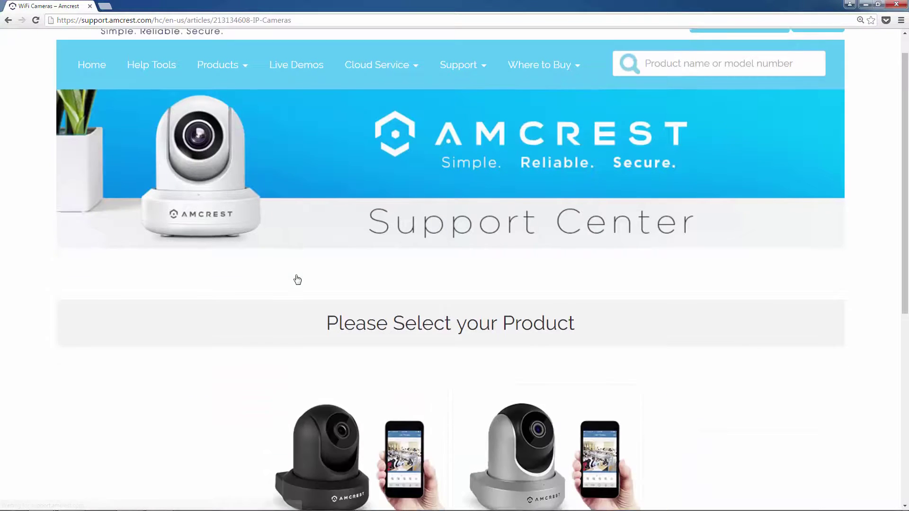
{"action": "scroll", "coordinate": [297, 278], "scroll_direction": "down", "scroll_amount": 3}
{"action": "left_click", "coordinate": [297, 279]}
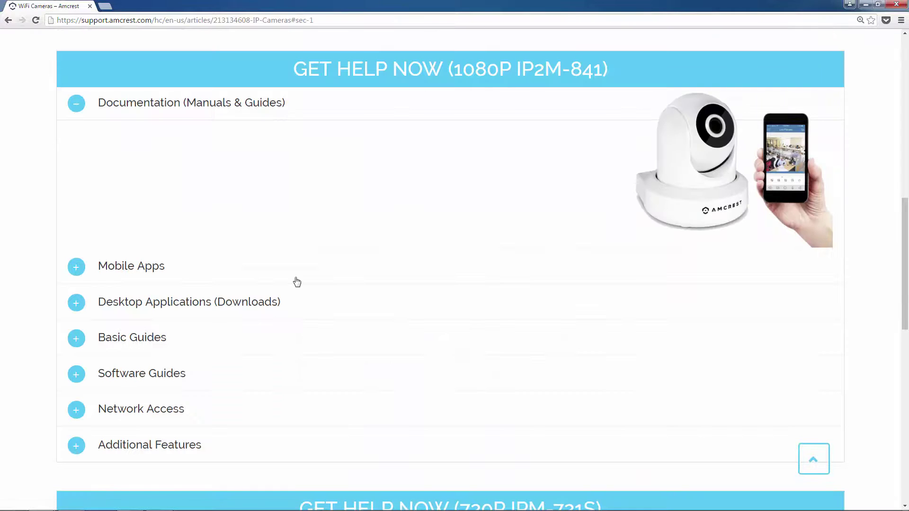
{"action": "left_click", "coordinate": [162, 340]}
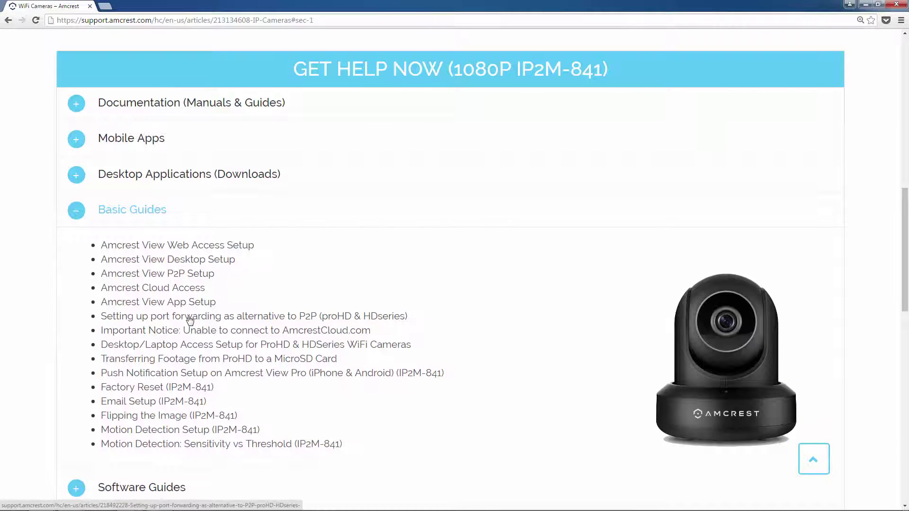
{"action": "left_click", "coordinate": [190, 317]}
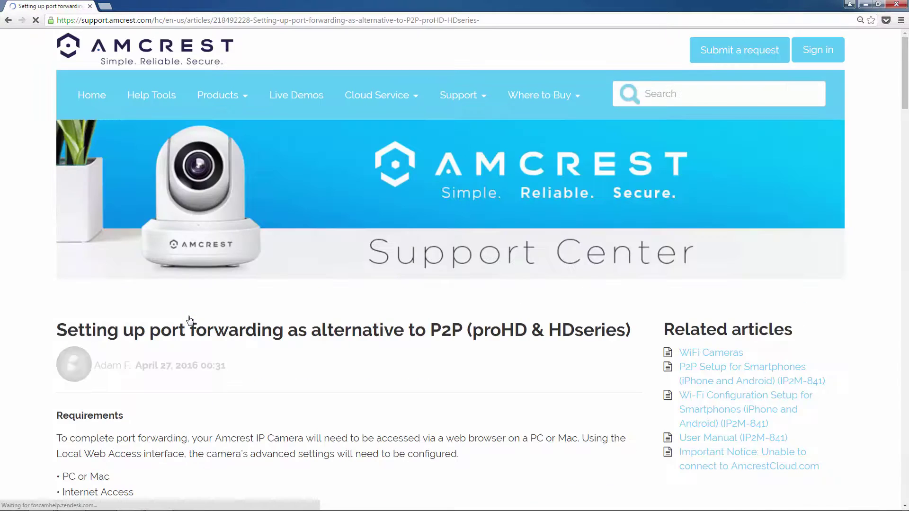
{"action": "scroll", "coordinate": [189, 317], "scroll_direction": "down", "scroll_amount": 4}
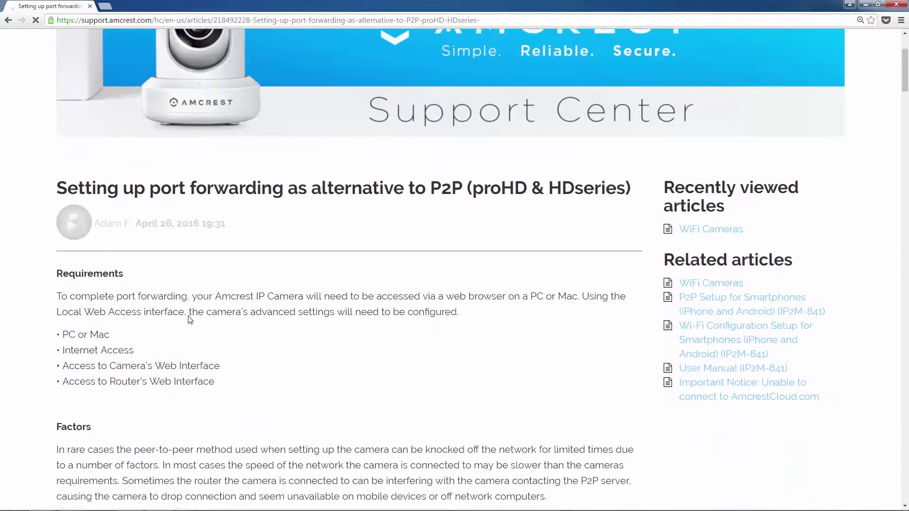
{"action": "scroll", "coordinate": [190, 317], "scroll_direction": "down", "scroll_amount": 4}
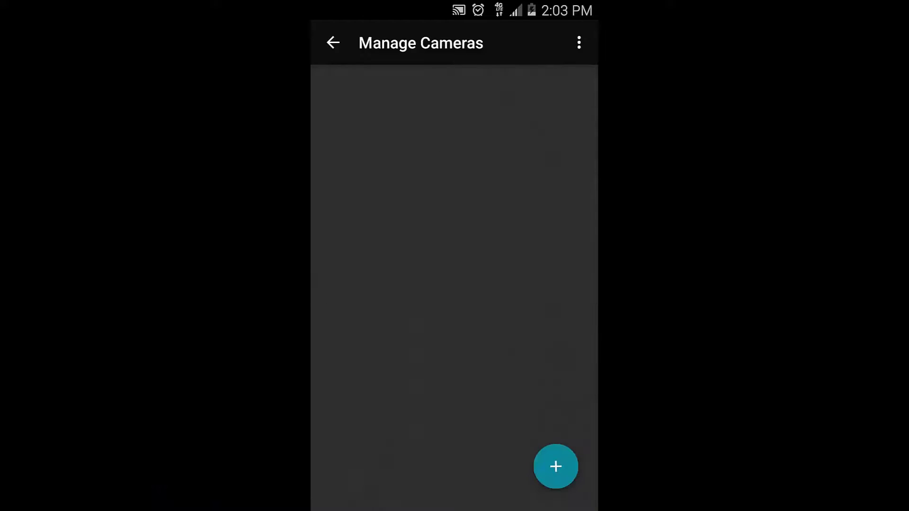
Manually add Cam 1, searching 'amc' to choose the Amcrest IP2M-841 model.
{"action": "left_click", "coordinate": [551, 462]}
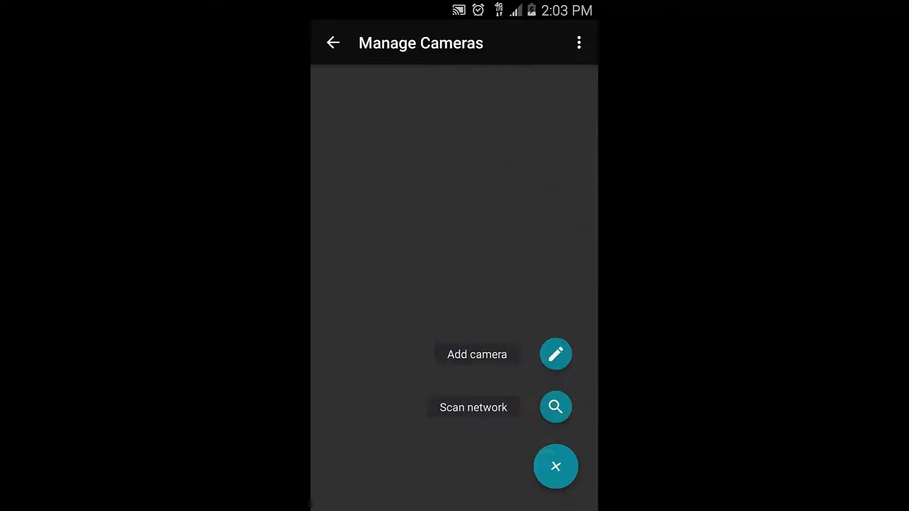
{"action": "left_click", "coordinate": [555, 360]}
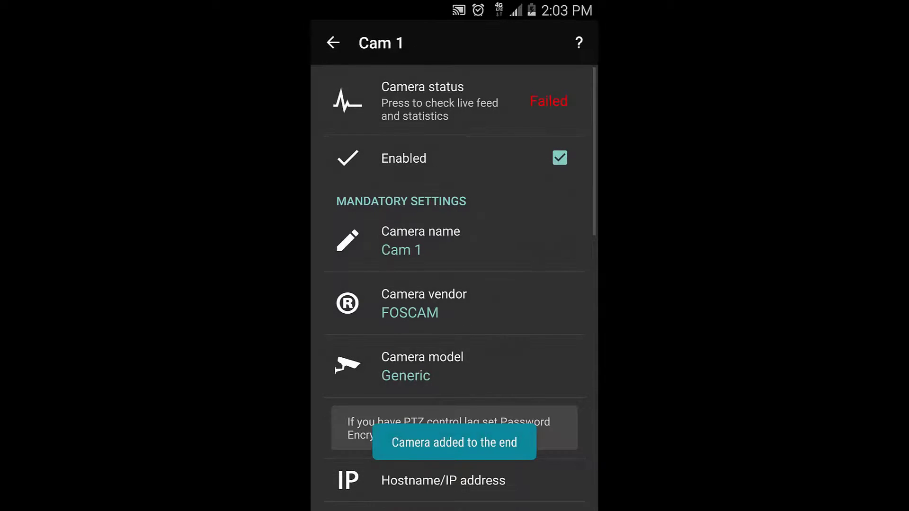
{"action": "left_click", "coordinate": [519, 303]}
{"action": "left_click", "coordinate": [536, 64]}
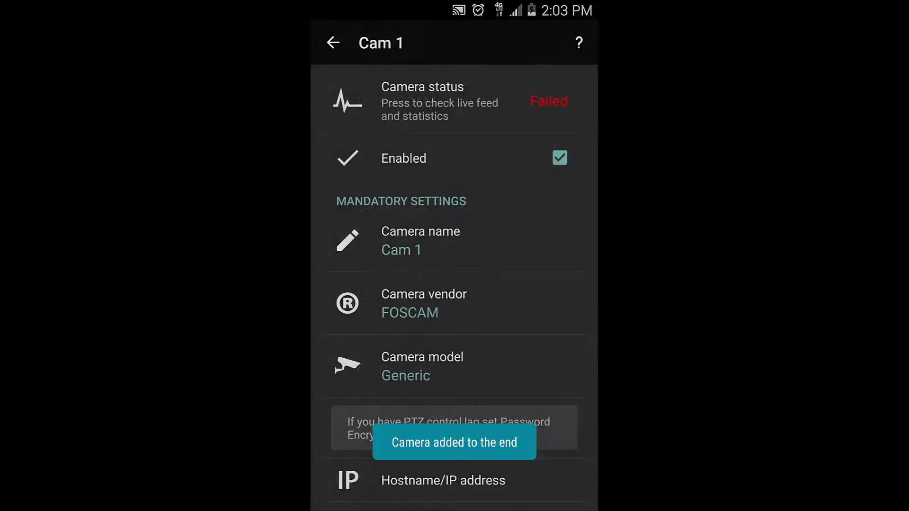
{"action": "left_click", "coordinate": [454, 87]}
{"action": "type", "text": "amc"}
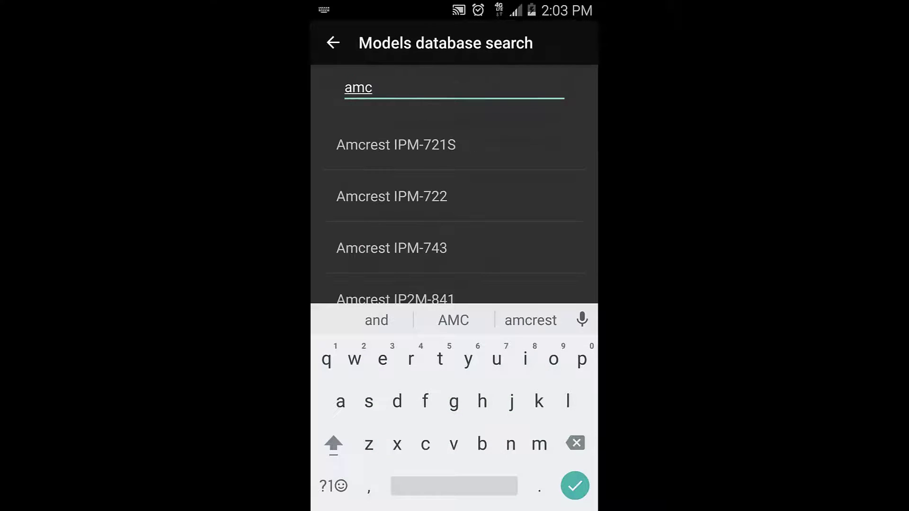
{"action": "left_click", "coordinate": [528, 289]}
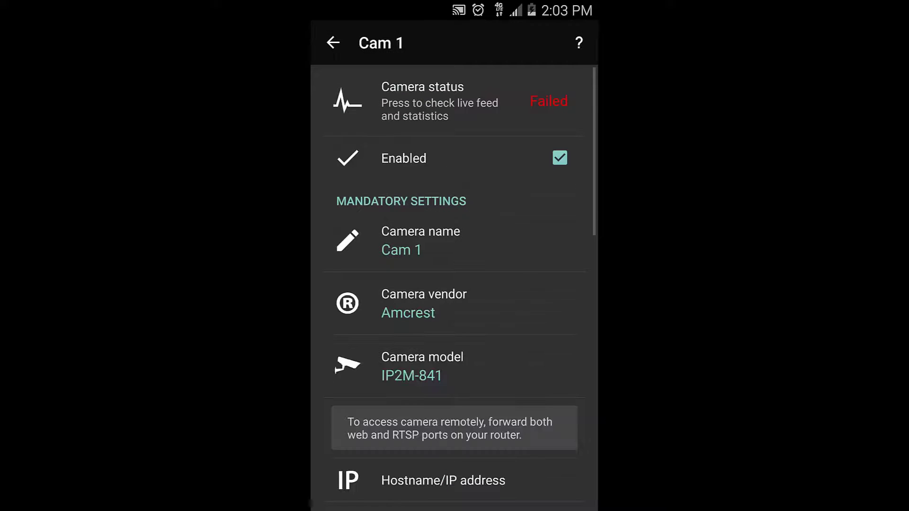
{"action": "left_click_drag", "start_coordinate": [551, 442], "coordinate": [547, 186]}
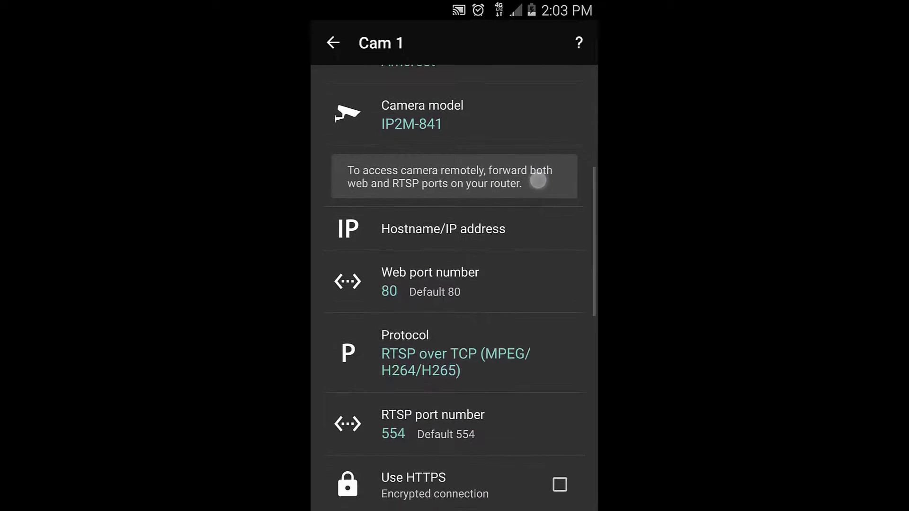
Set Cam 1's hostname to tinycamtest.amcrestddns.com and web port to 12345.
{"action": "left_click", "coordinate": [524, 233]}
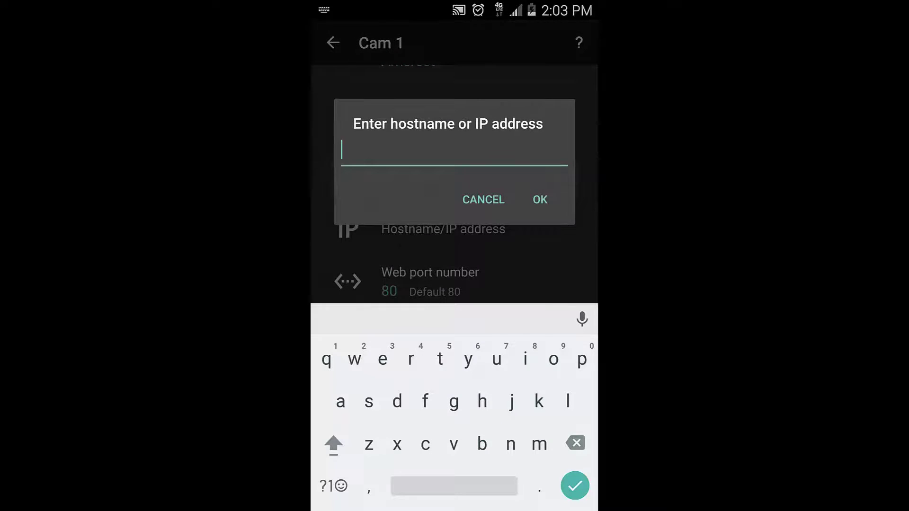
{"action": "type", "text": "tinycam"}
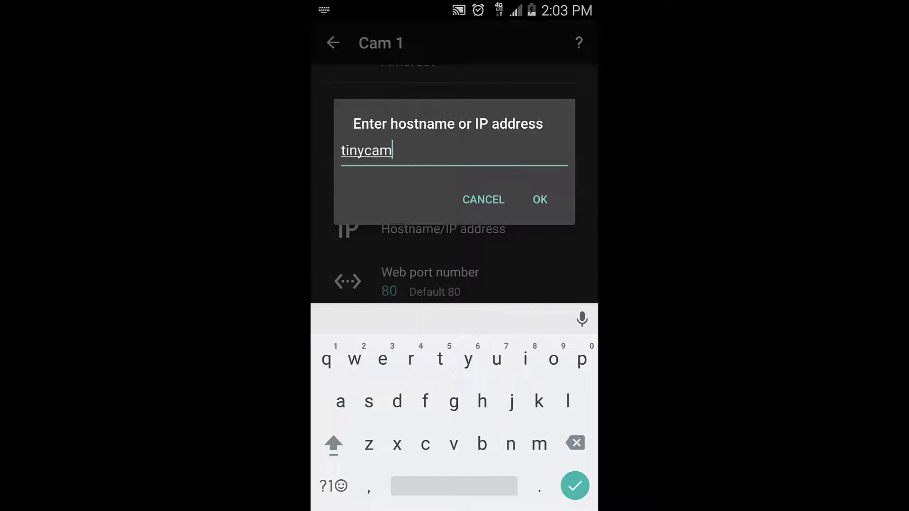
{"action": "type", "text": "test.amcr"}
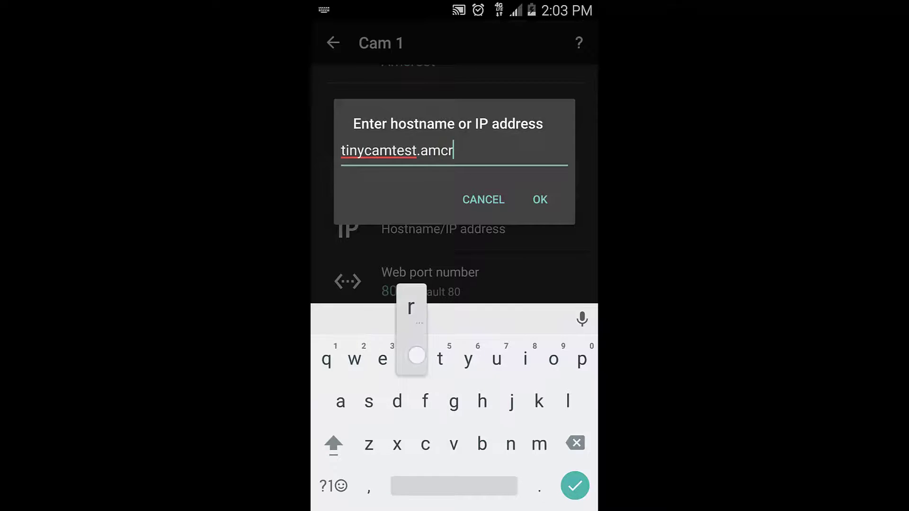
{"action": "type", "text": "estd"}
{"action": "type", "text": "dns.co"}
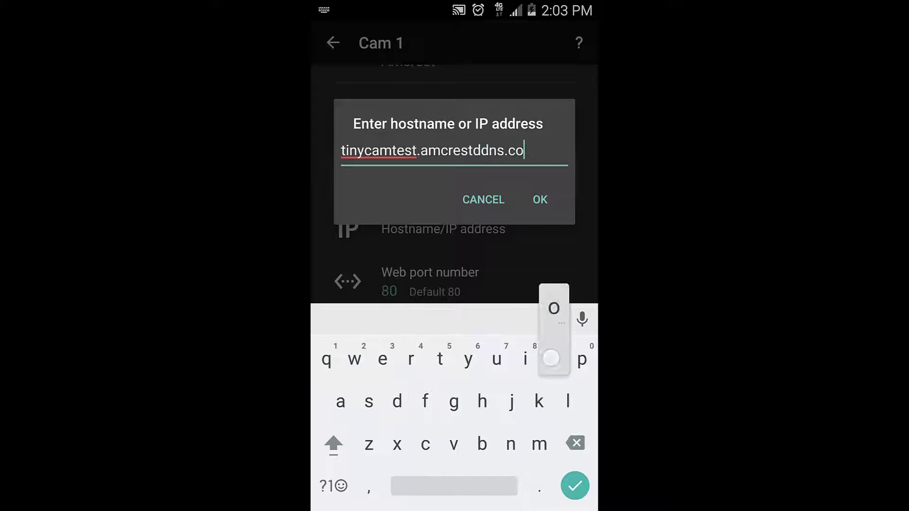
{"action": "type", "text": "m"}
{"action": "left_click", "coordinate": [540, 200]}
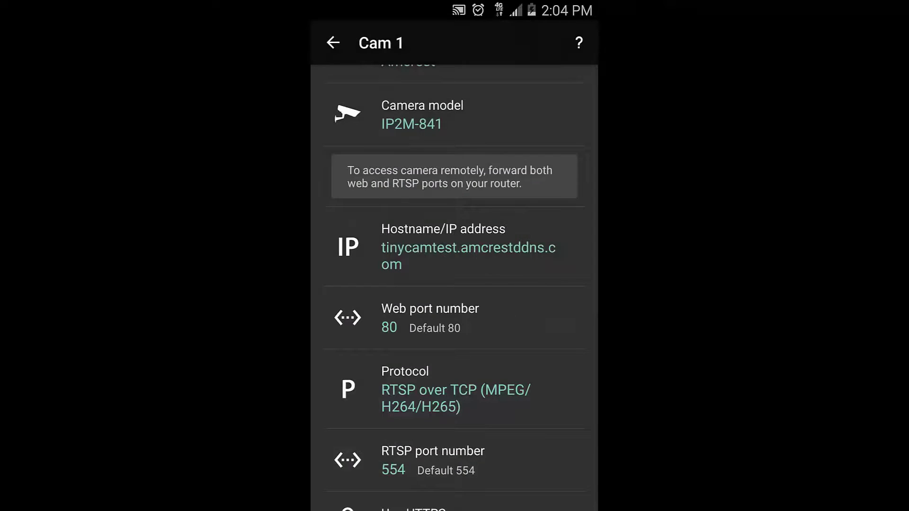
{"action": "left_click", "coordinate": [427, 315]}
{"action": "type", "text": "12"}
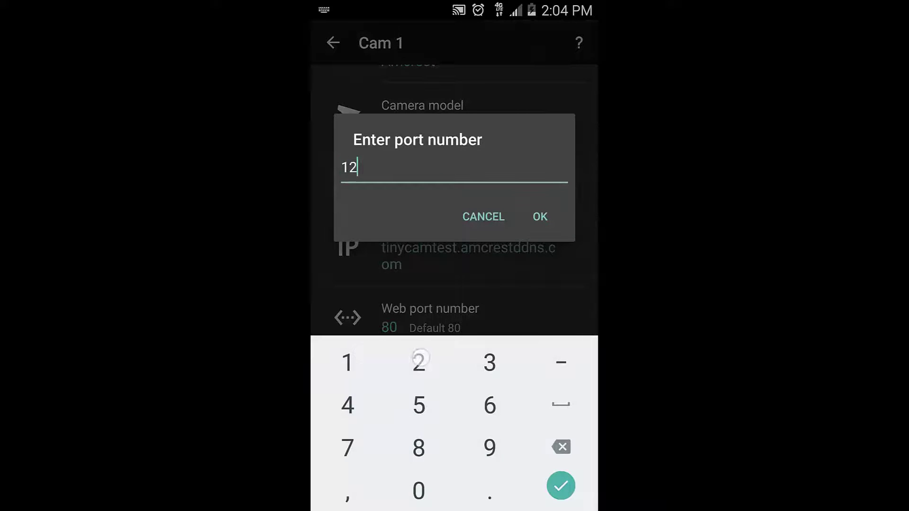
{"action": "type", "text": "345"}
{"action": "left_click", "coordinate": [539, 216]}
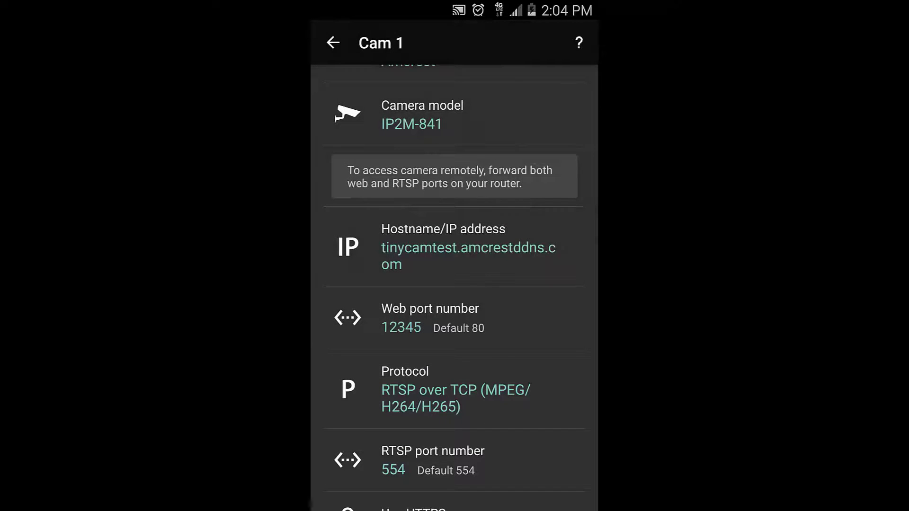
{"action": "left_click_drag", "start_coordinate": [560, 338], "coordinate": [560, 213]}
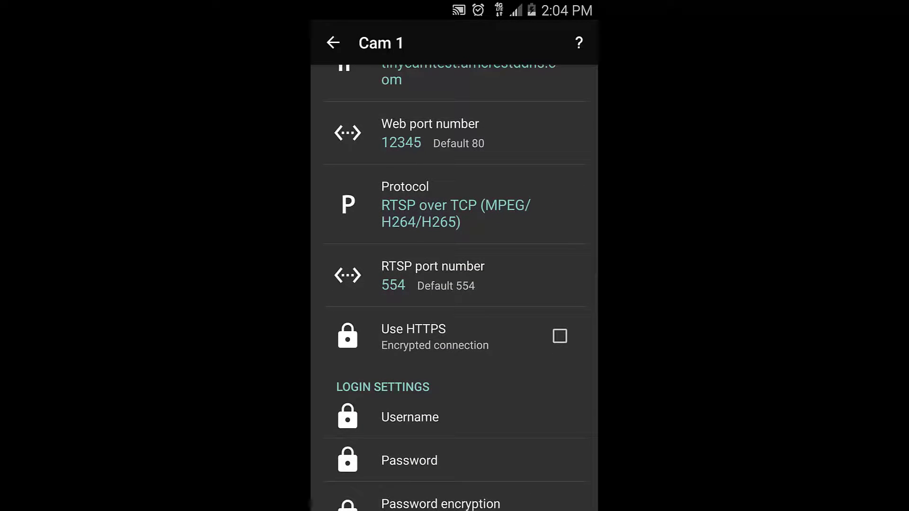
{"action": "left_click_drag", "start_coordinate": [531, 420], "coordinate": [525, 245]}
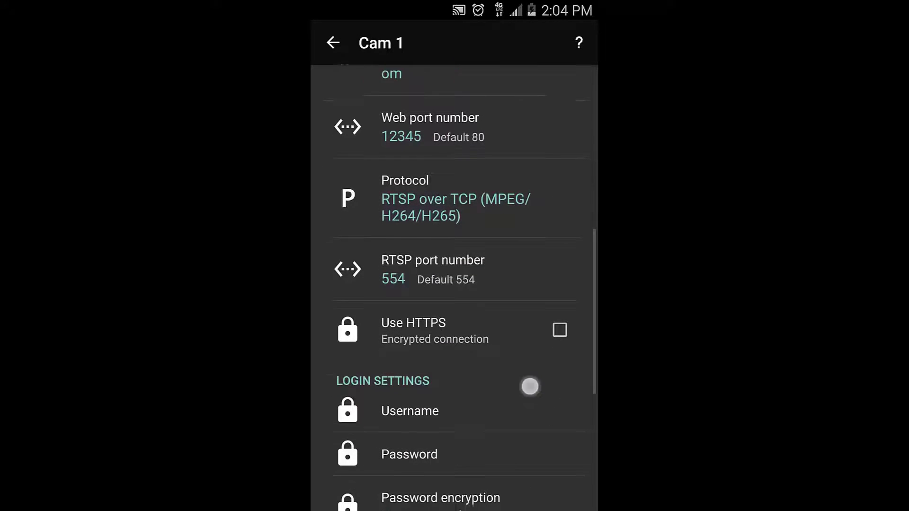
Enter username admin and the camera's password.
{"action": "left_click", "coordinate": [538, 241]}
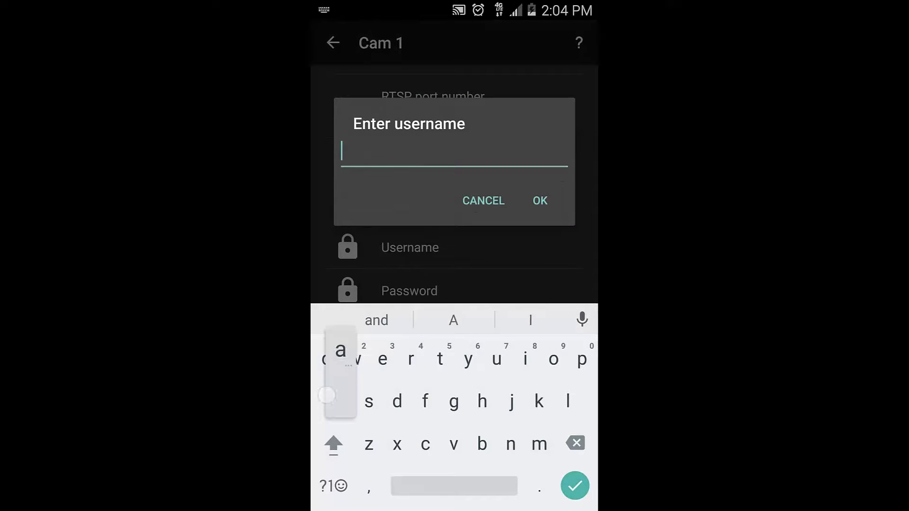
{"action": "type", "text": "admin"}
{"action": "left_click", "coordinate": [540, 201]}
{"action": "left_click", "coordinate": [509, 311]}
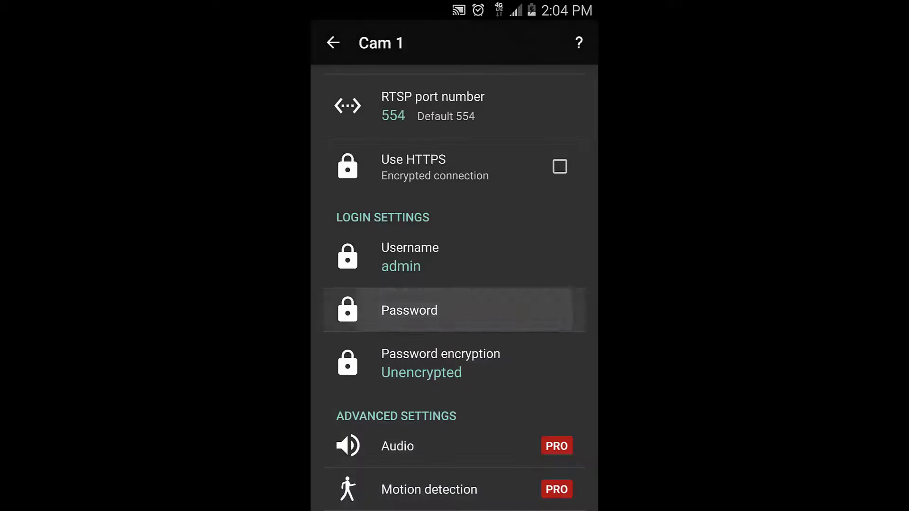
{"action": "left_click", "coordinate": [540, 198]}
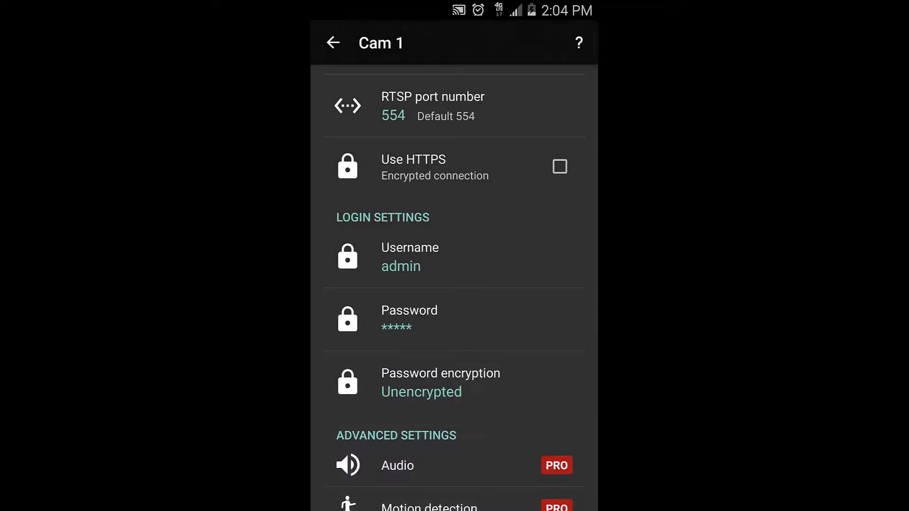
Back out of Cam 1's settings to the camera list, then to its live view.
{"action": "left_click", "coordinate": [333, 42]}
{"action": "left_click", "coordinate": [333, 43]}
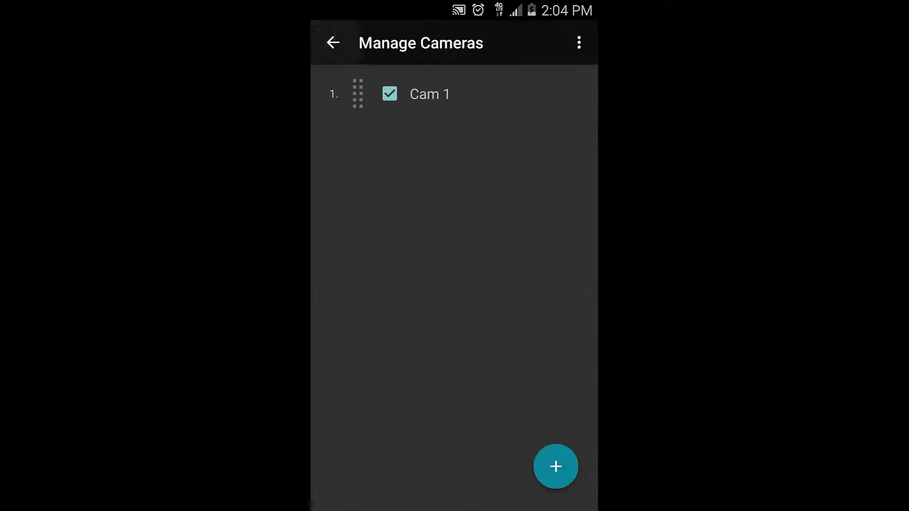